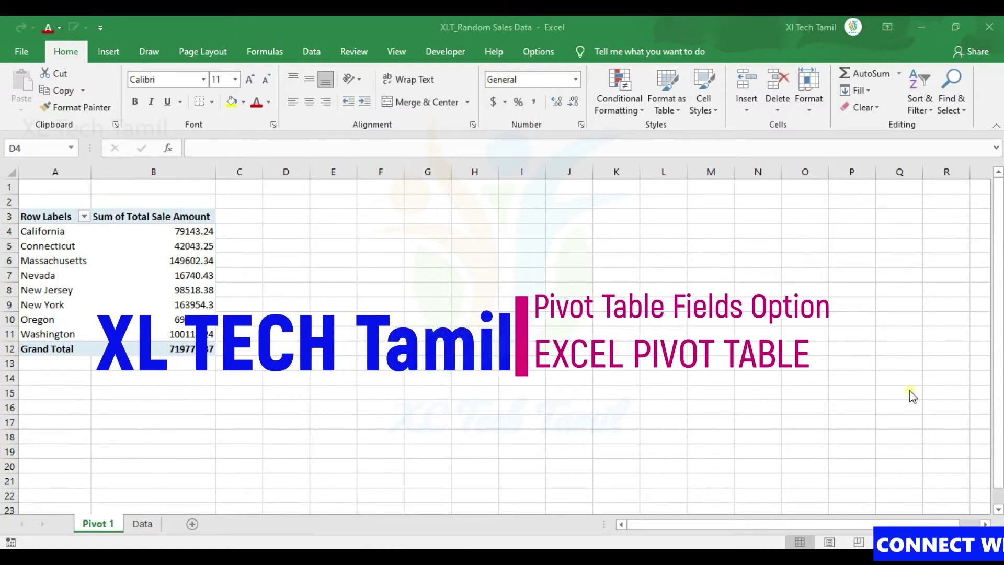
- Select pivot cell B5 to show its field list, then view the Data sheet of raw sales
{"action": "left_click", "coordinate": [166, 242]}
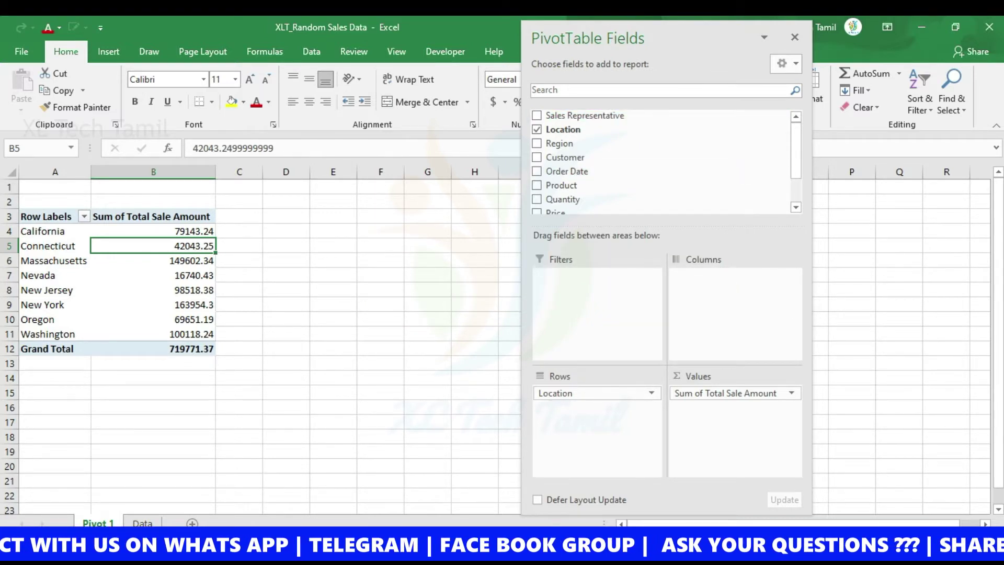
{"action": "left_click", "coordinate": [134, 523]}
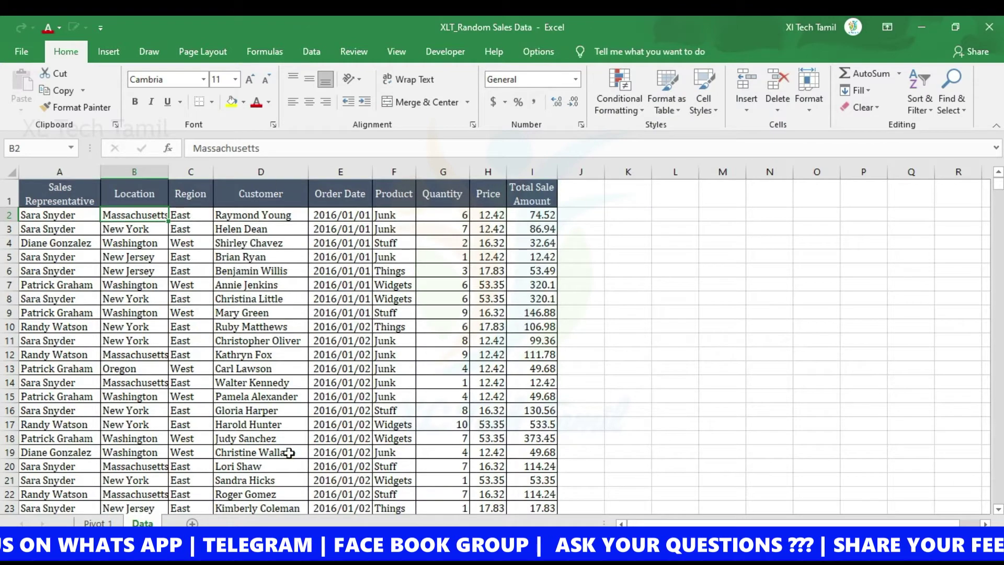
{"action": "left_click", "coordinate": [97, 523]}
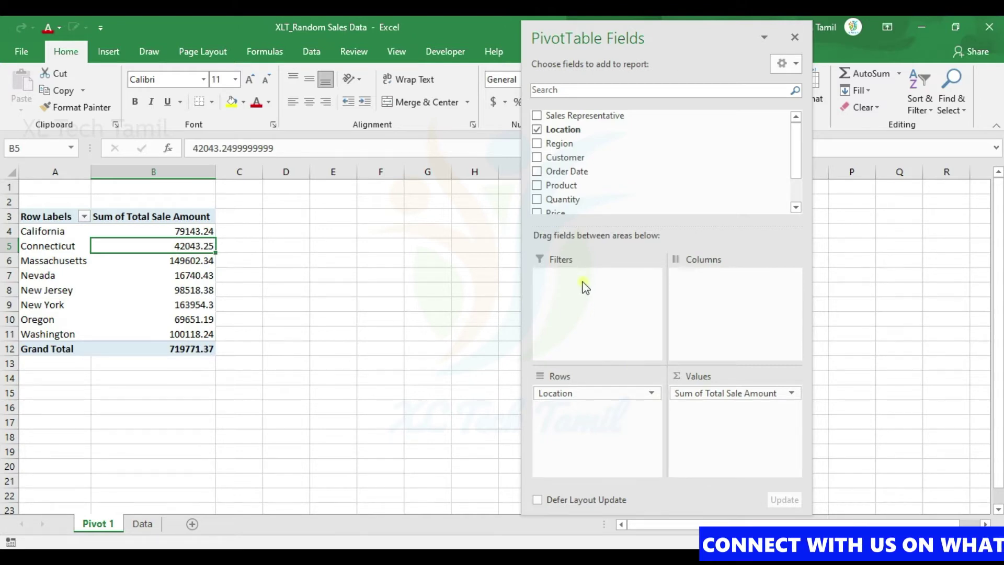
- Move Location into the report filter and filter it to California, totalling 79143.24
{"action": "mouse_move", "coordinate": [796, 147]}
{"action": "left_mouse_down"}
{"action": "mouse_move", "coordinate": [794, 173]}
{"action": "mouse_move", "coordinate": [795, 135]}
{"action": "left_mouse_up"}
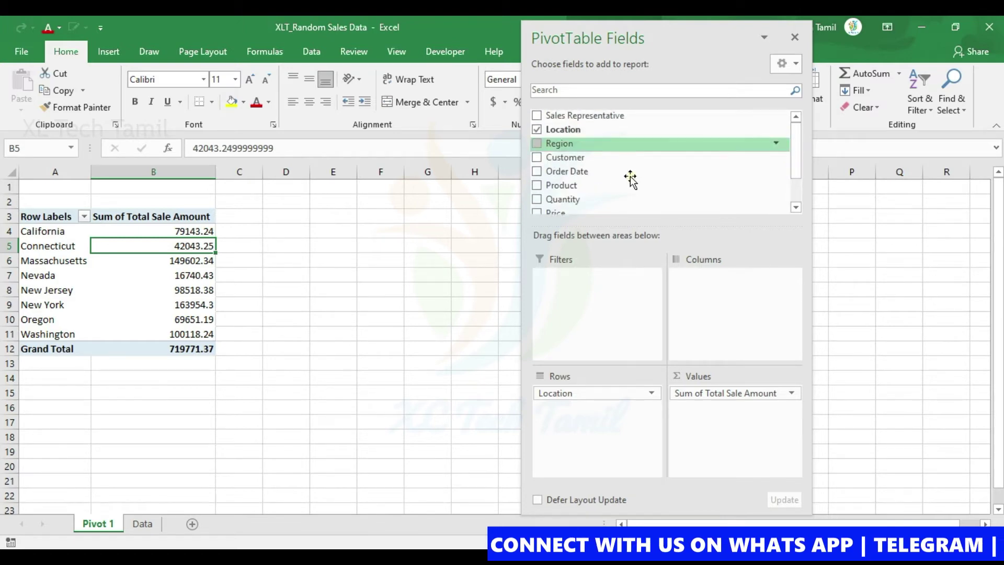
{"action": "left_click_drag", "start_coordinate": [547, 394], "coordinate": [562, 292]}
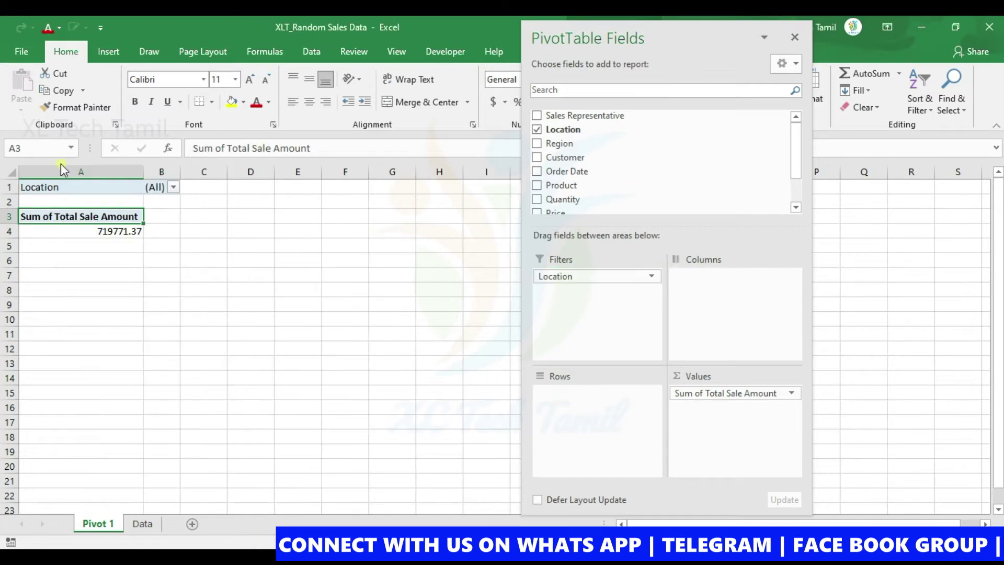
{"action": "left_click", "coordinate": [173, 186]}
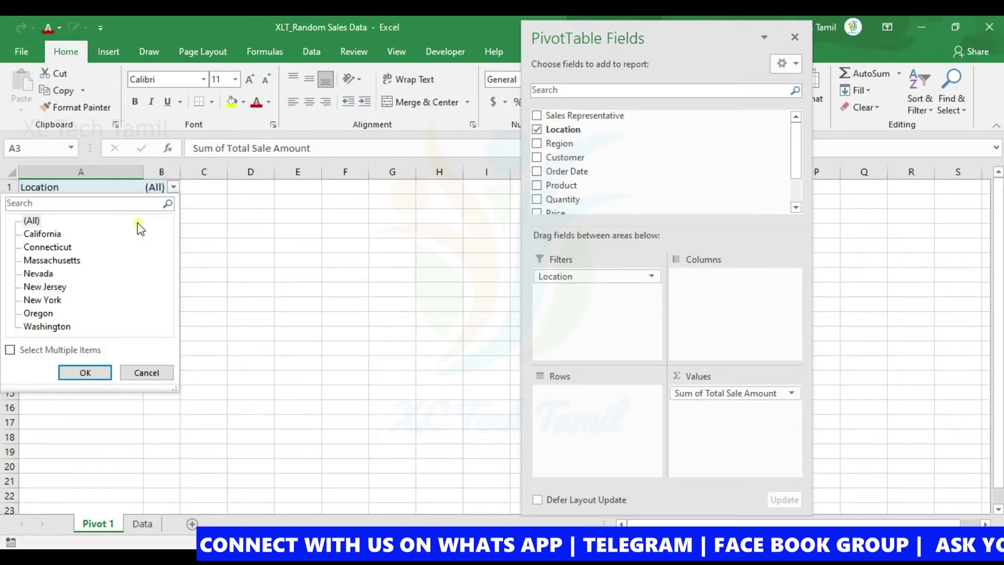
{"action": "left_click", "coordinate": [42, 234]}
{"action": "left_click", "coordinate": [85, 372]}
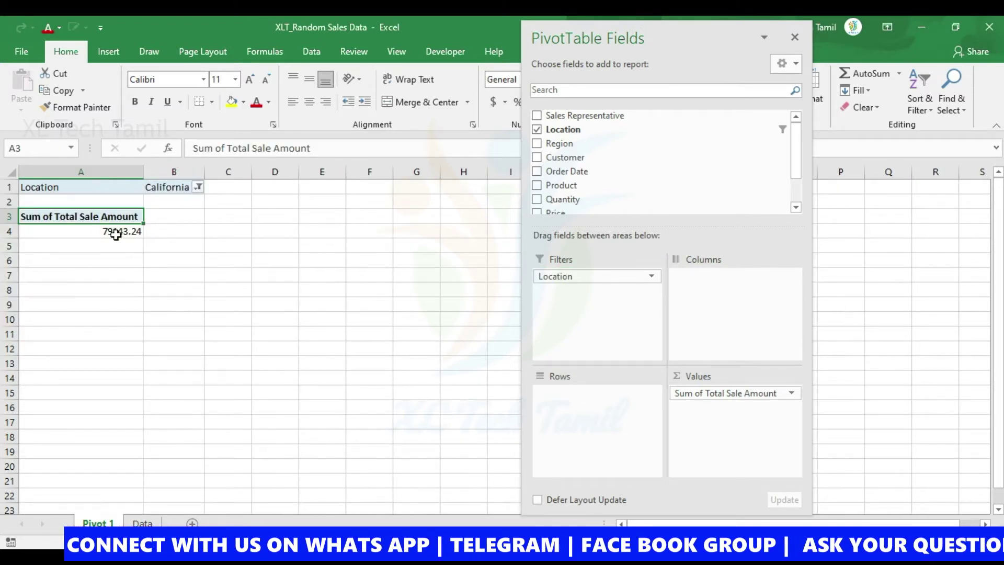
{"action": "left_click", "coordinate": [564, 277]}
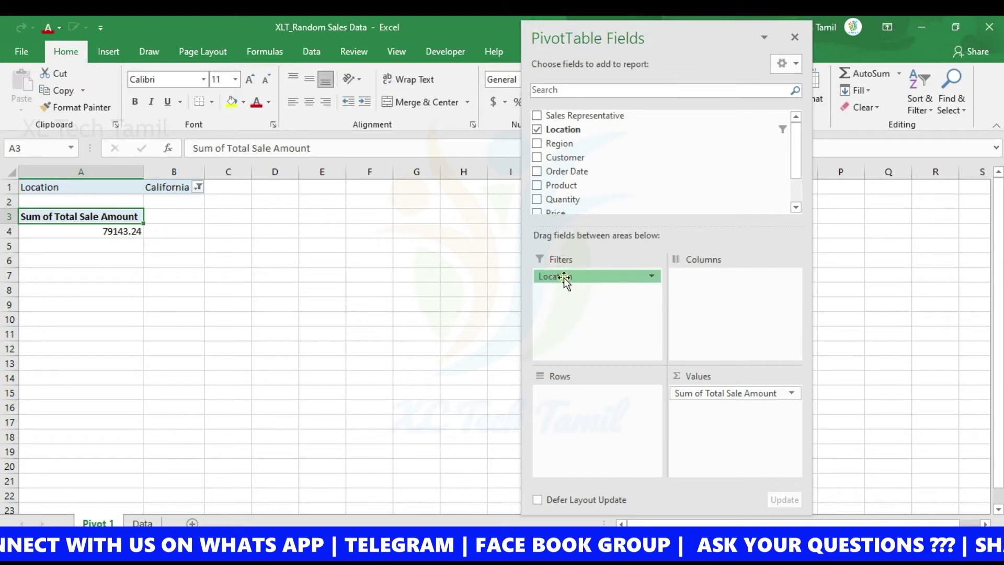
- Add and remove Customer as a filter, then return Location to the rows (total 719771.37)
{"action": "left_click_drag", "start_coordinate": [565, 157], "coordinate": [597, 353]}
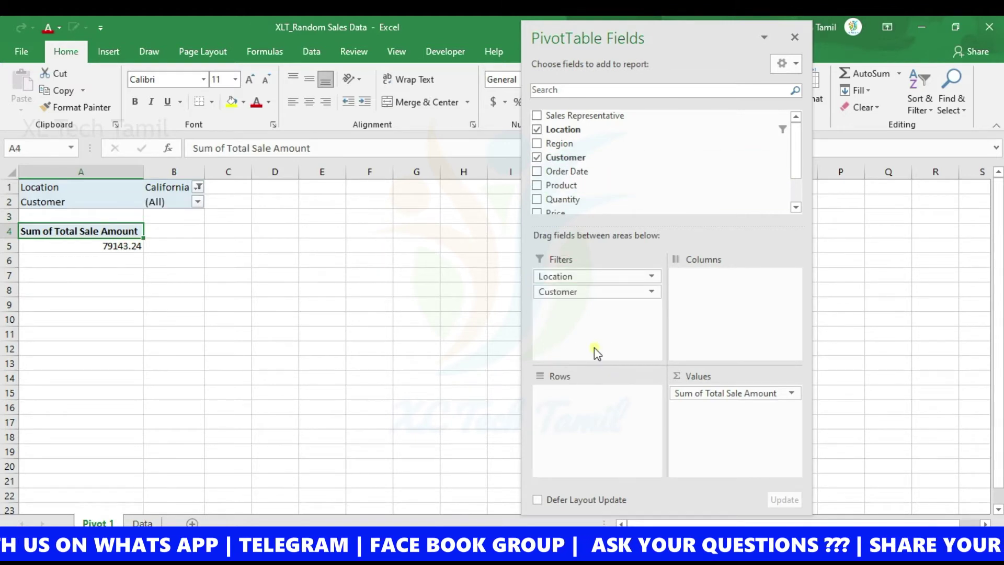
{"action": "mouse_move", "coordinate": [576, 291]}
{"action": "left_mouse_down"}
{"action": "mouse_move", "coordinate": [554, 157]}
{"action": "mouse_move", "coordinate": [582, 319]}
{"action": "left_mouse_up"}
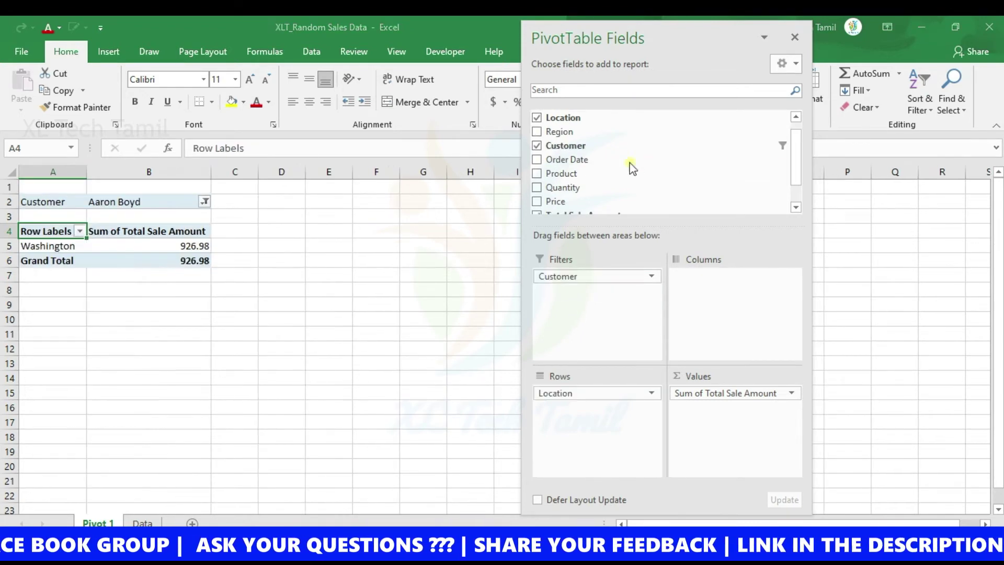
{"action": "left_click_drag", "start_coordinate": [634, 172], "coordinate": [630, 168]}
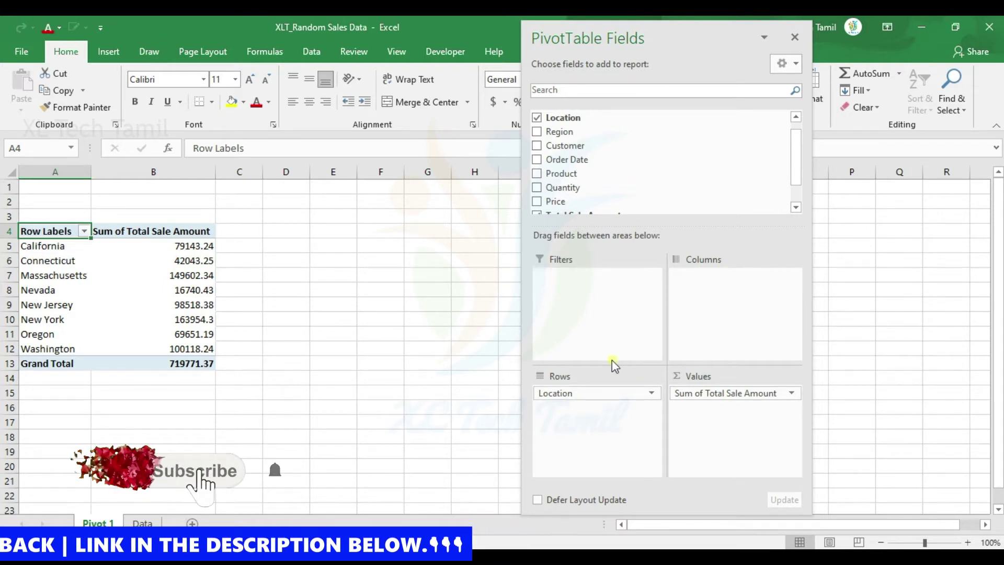
{"action": "left_click", "coordinate": [555, 398]}
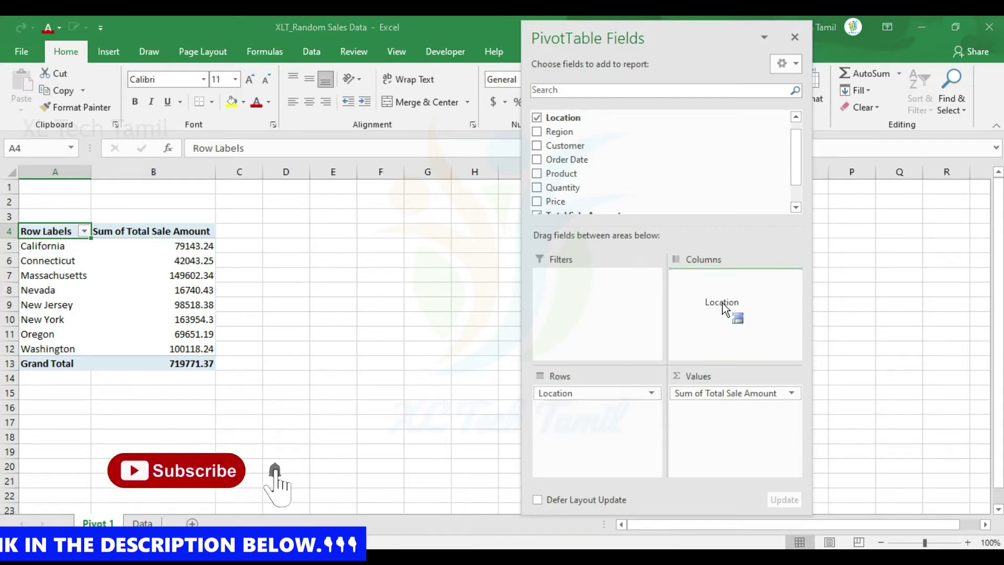
{"action": "left_click_drag", "start_coordinate": [556, 398], "coordinate": [723, 303]}
{"action": "mouse_move", "coordinate": [641, 24]}
{"action": "left_mouse_down"}
{"action": "mouse_move", "coordinate": [794, 385]}
{"action": "mouse_move", "coordinate": [667, 25]}
{"action": "left_mouse_up"}
{"action": "left_click_drag", "start_coordinate": [751, 269], "coordinate": [637, 402]}
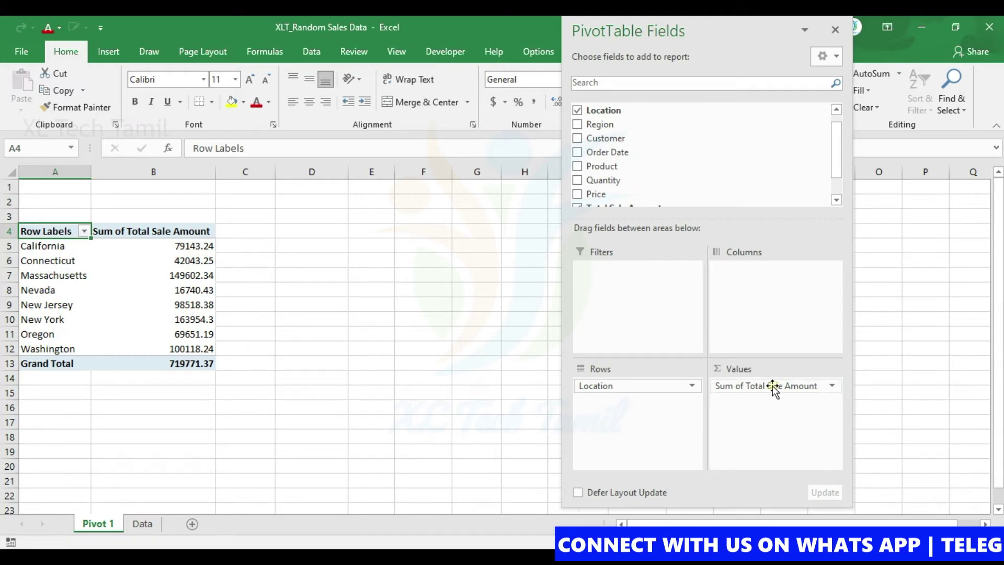
{"action": "left_click_drag", "start_coordinate": [773, 388], "coordinate": [803, 416]}
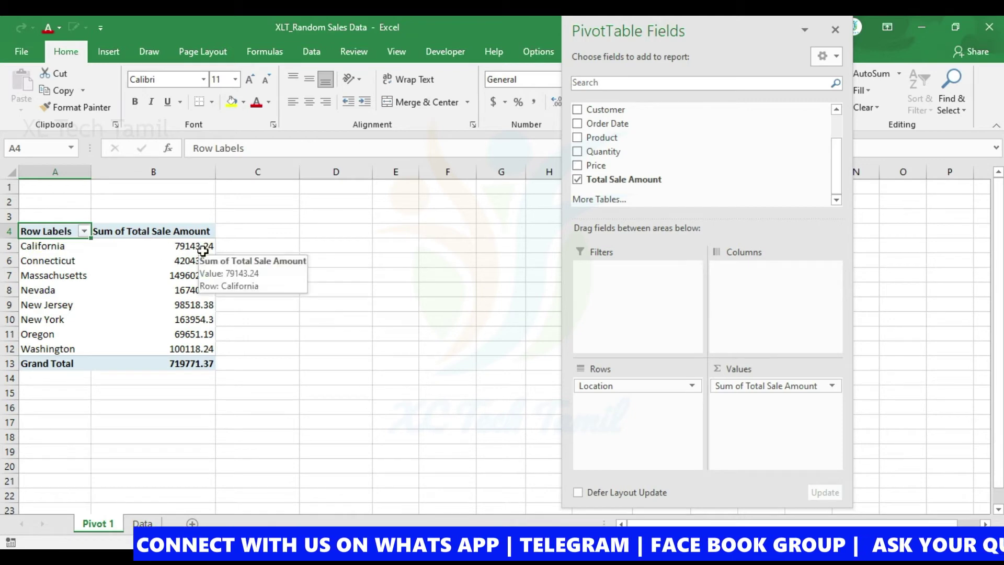
{"action": "left_click", "coordinate": [138, 246]}
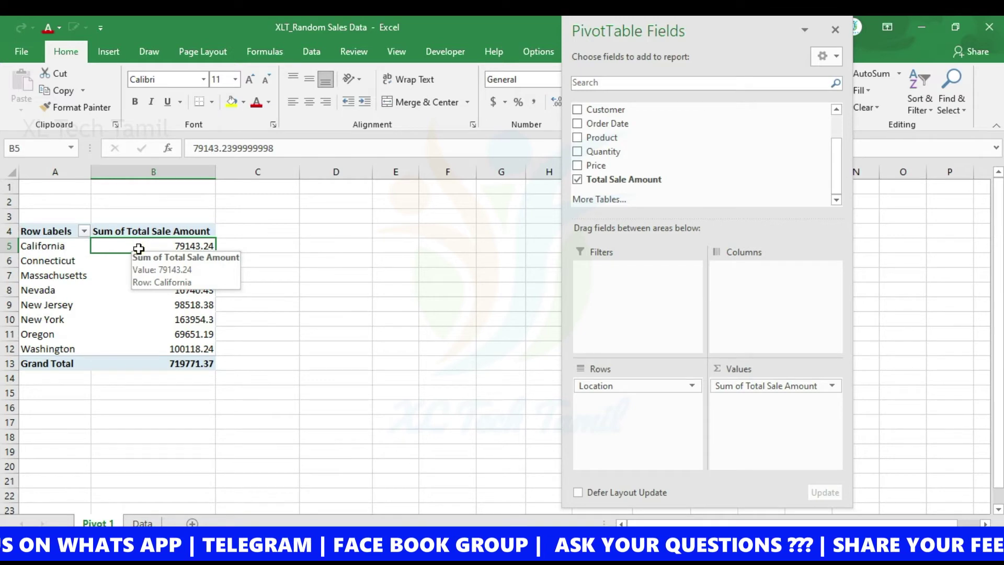
{"action": "right_click", "coordinate": [138, 249]}
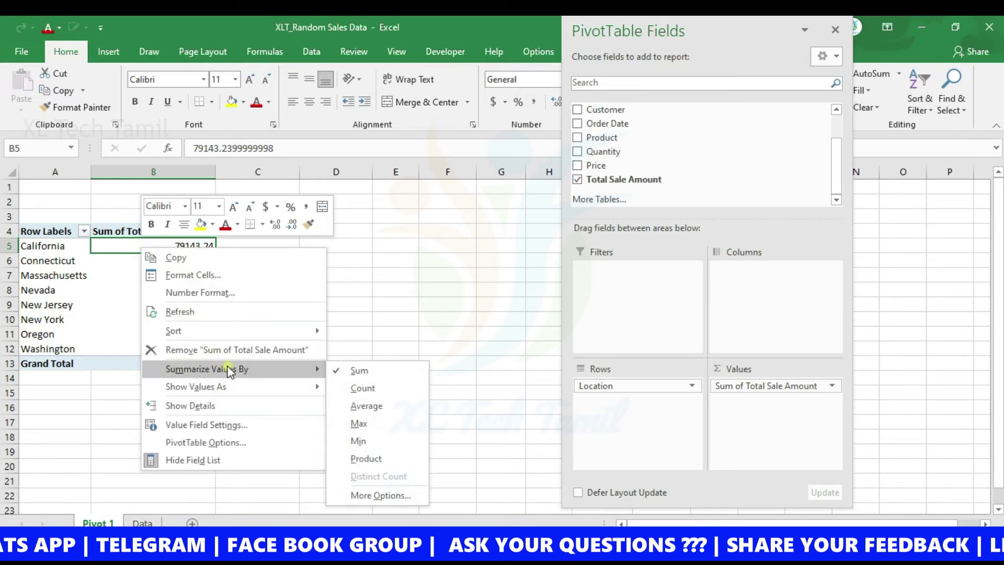
{"action": "left_click", "coordinate": [380, 387]}
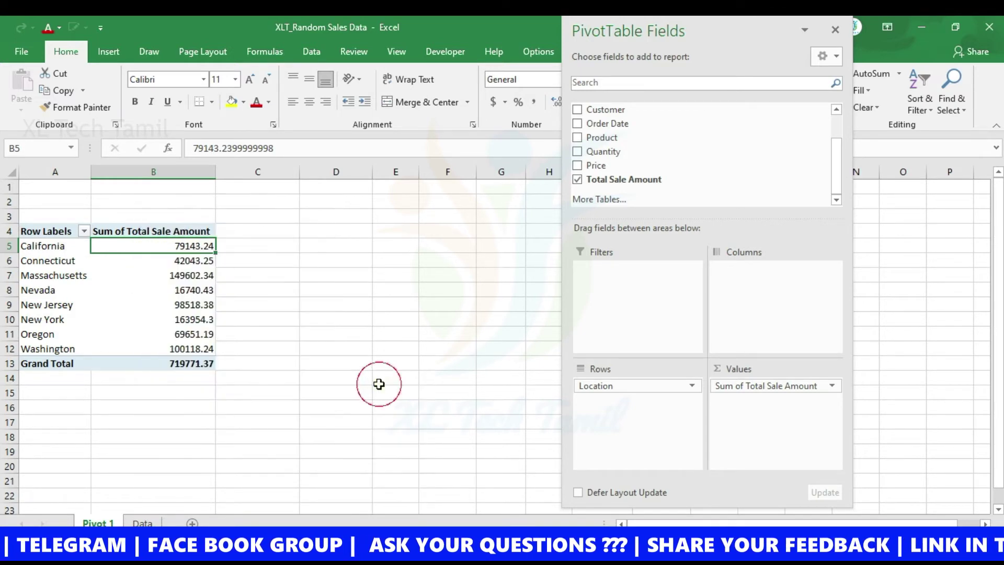
{"action": "right_click", "coordinate": [156, 244]}
{"action": "mouse_move", "coordinate": [229, 368]}
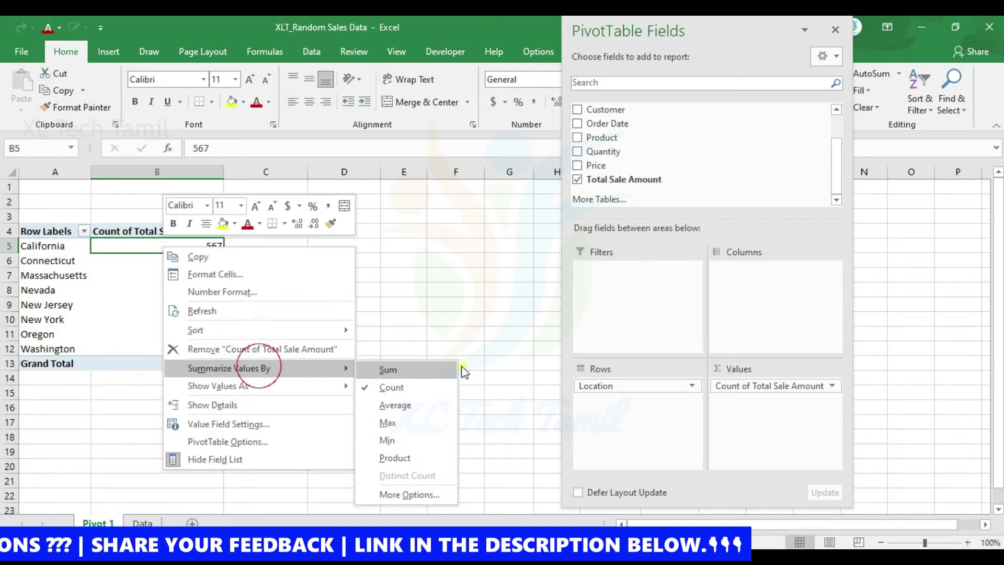
{"action": "left_click", "coordinate": [411, 374]}
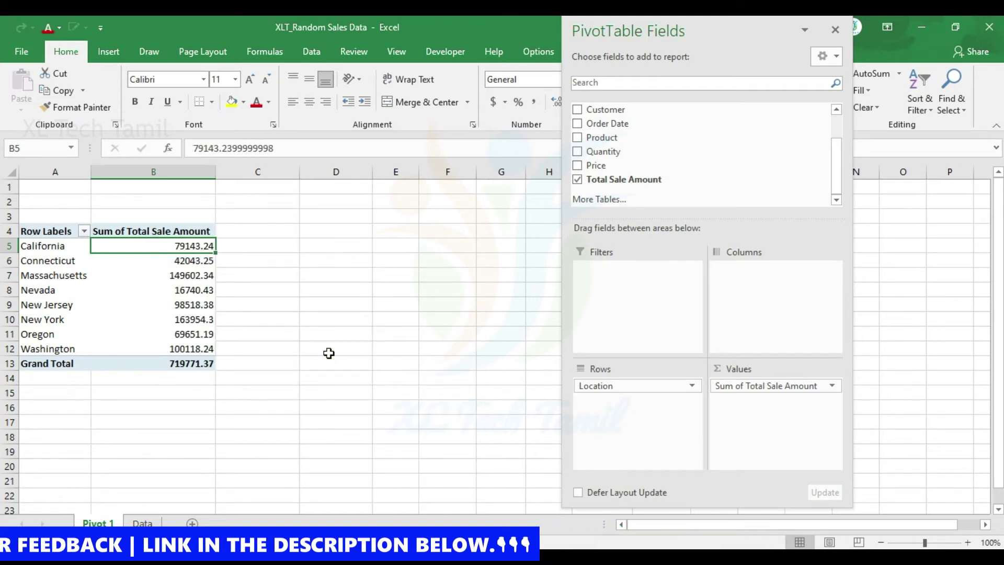
{"action": "scroll", "coordinate": [638, 150], "scroll_direction": "up", "scroll_amount": 1}
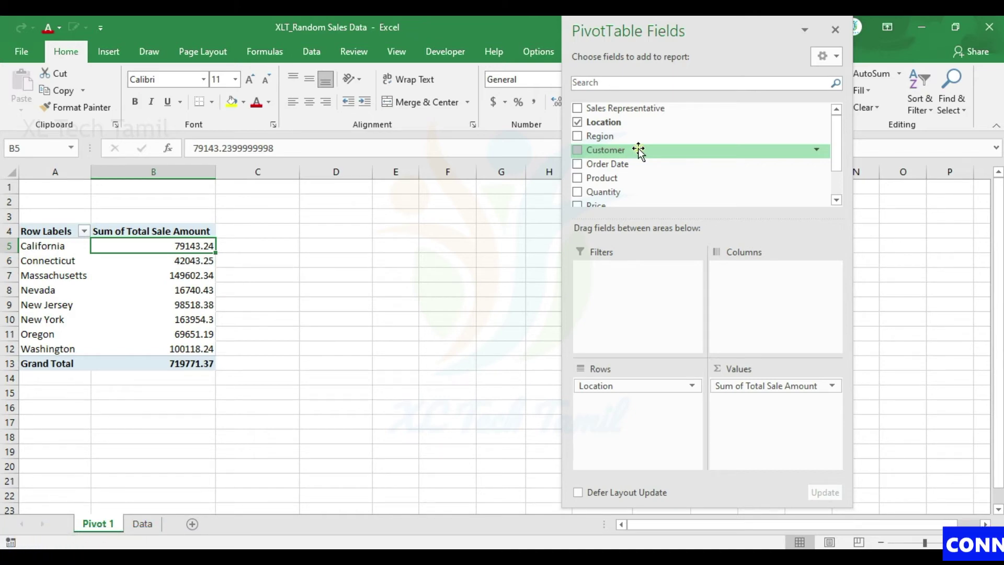
- Arrange Customer down the rows and Location across the columns, summing Total Sale Amount
{"action": "left_click", "coordinate": [600, 149]}
{"action": "left_click_drag", "start_coordinate": [600, 150], "coordinate": [792, 322]}
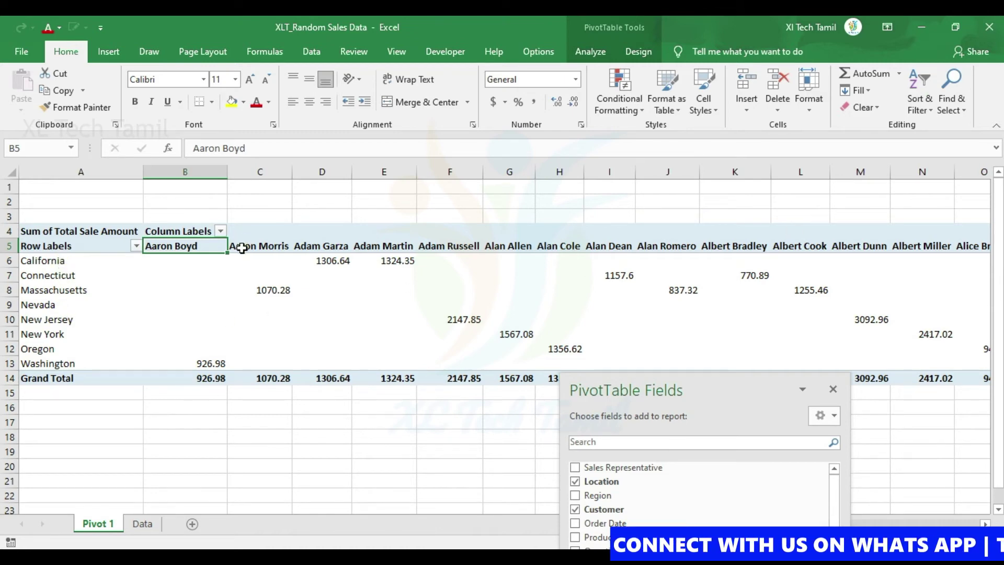
{"action": "left_click_drag", "start_coordinate": [689, 386], "coordinate": [747, 43]}
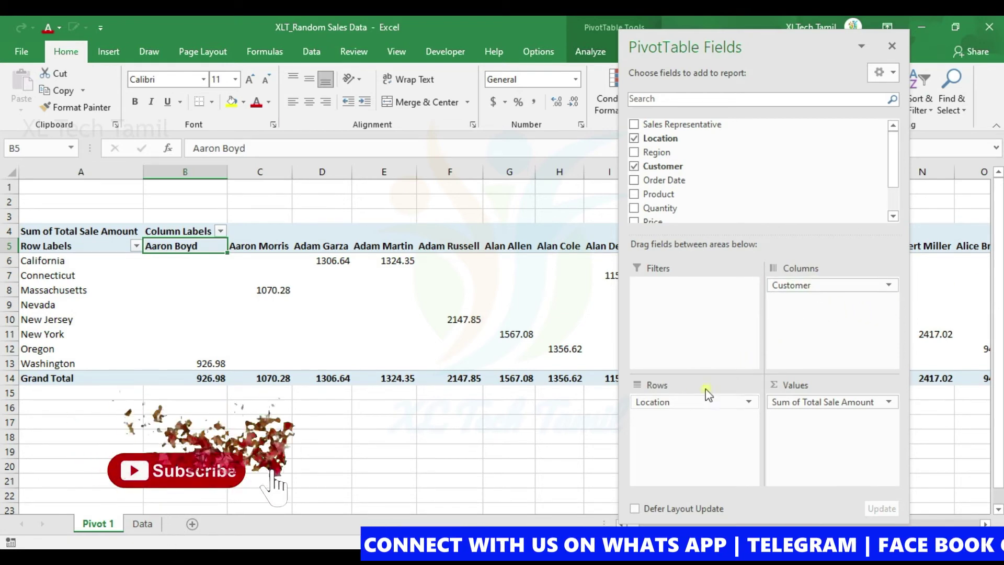
{"action": "left_click_drag", "start_coordinate": [830, 285], "coordinate": [792, 287]}
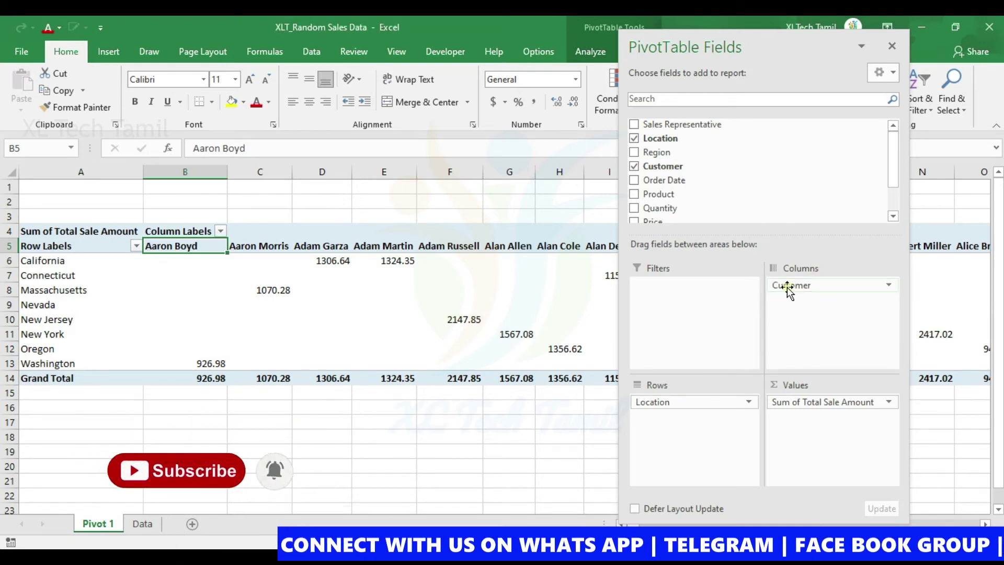
{"action": "mouse_move", "coordinate": [792, 286]}
{"action": "left_mouse_down"}
{"action": "mouse_move", "coordinate": [689, 423]}
{"action": "mouse_move", "coordinate": [812, 320]}
{"action": "left_mouse_up"}
{"action": "mouse_move", "coordinate": [795, 52]}
{"action": "left_mouse_down"}
{"action": "mouse_move", "coordinate": [829, 218]}
{"action": "mouse_move", "coordinate": [862, 56]}
{"action": "mouse_move", "coordinate": [877, 52]}
{"action": "left_mouse_up"}
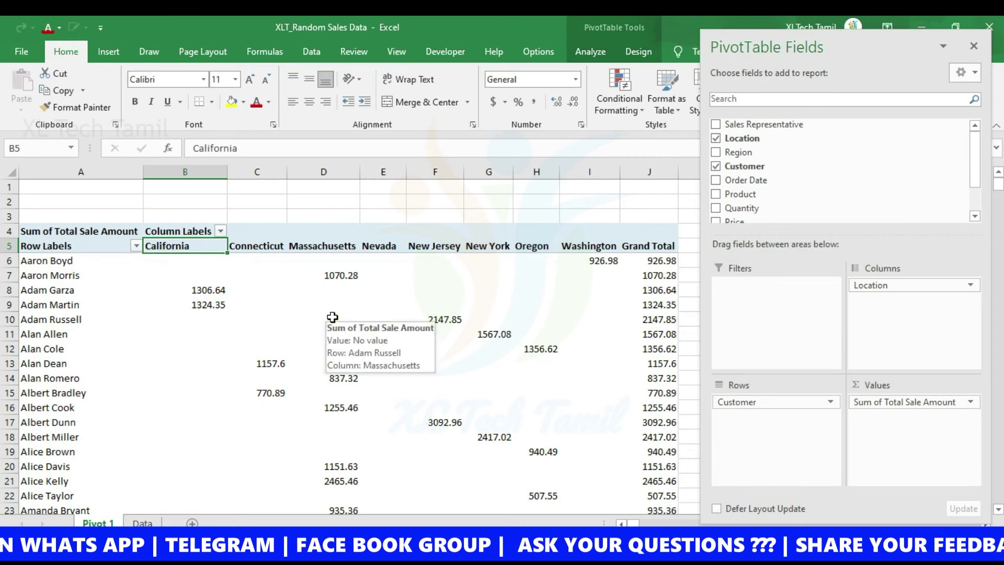
- Add Region as a report filter, undo a trial East filter, and filter to West
{"action": "left_click_drag", "start_coordinate": [738, 152], "coordinate": [753, 304]}
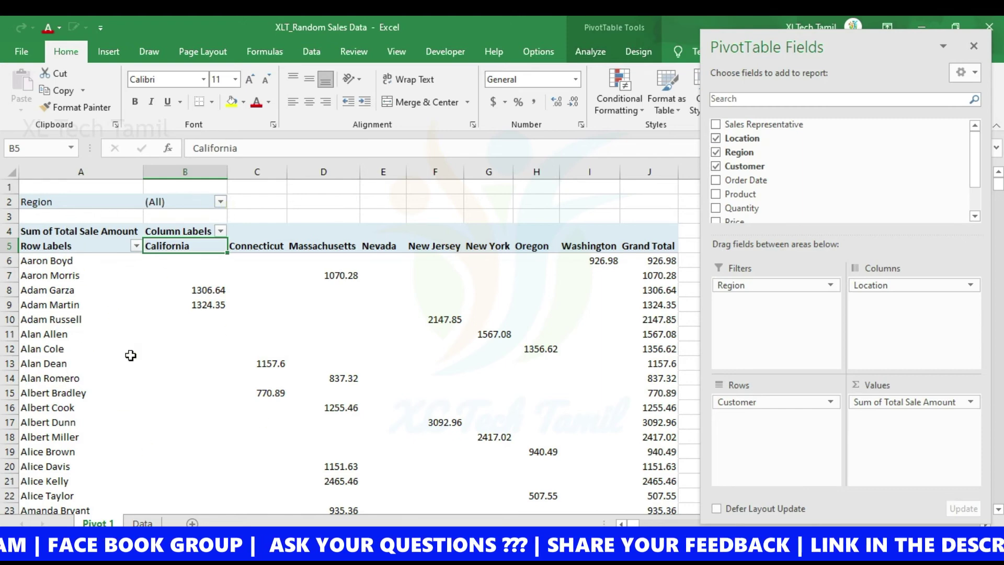
{"action": "left_click", "coordinate": [220, 202]}
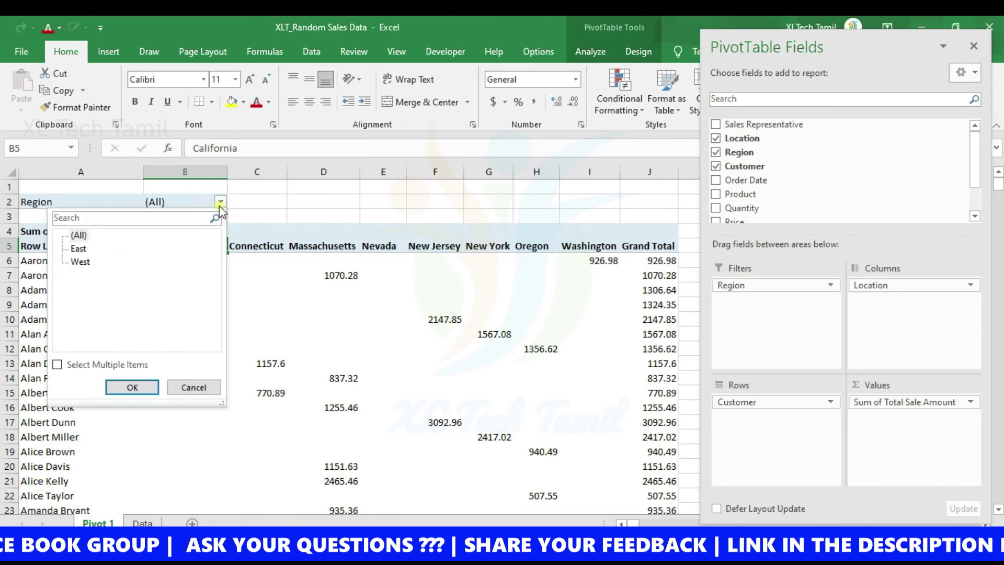
{"action": "left_click", "coordinate": [79, 249]}
{"action": "left_click", "coordinate": [134, 385]}
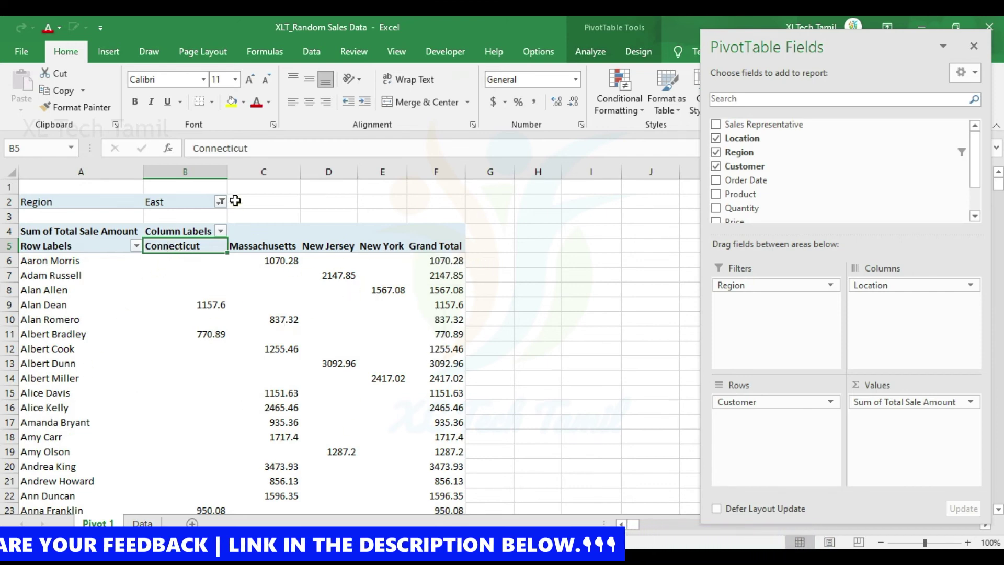
{"action": "key", "text": "ctrl+z"}
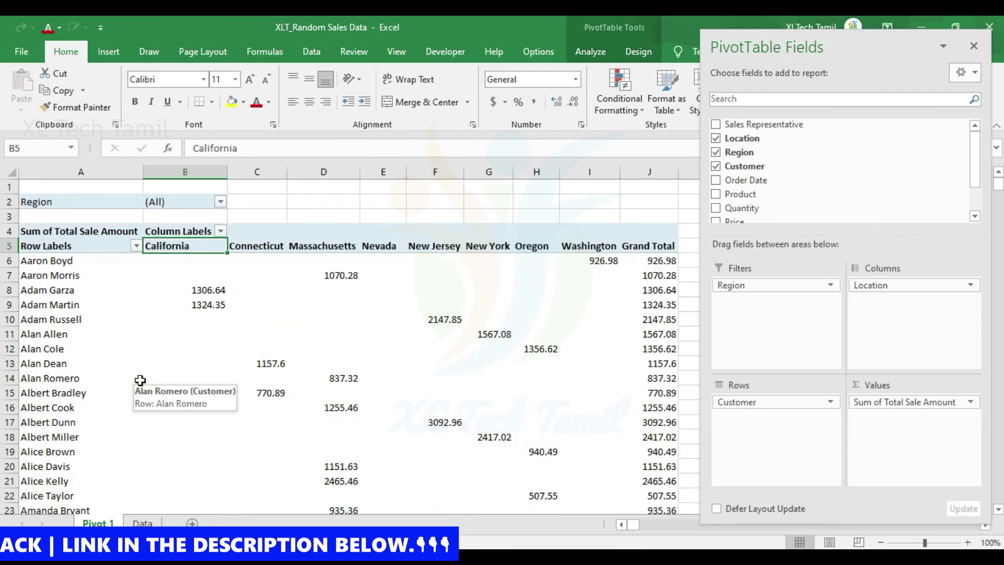
{"action": "left_click", "coordinate": [220, 201]}
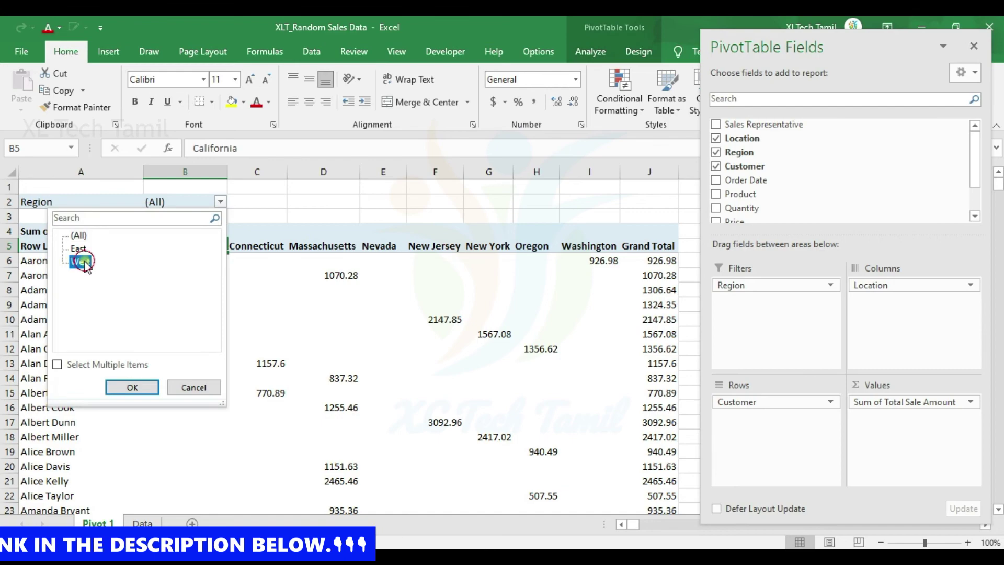
{"action": "left_click", "coordinate": [133, 390]}
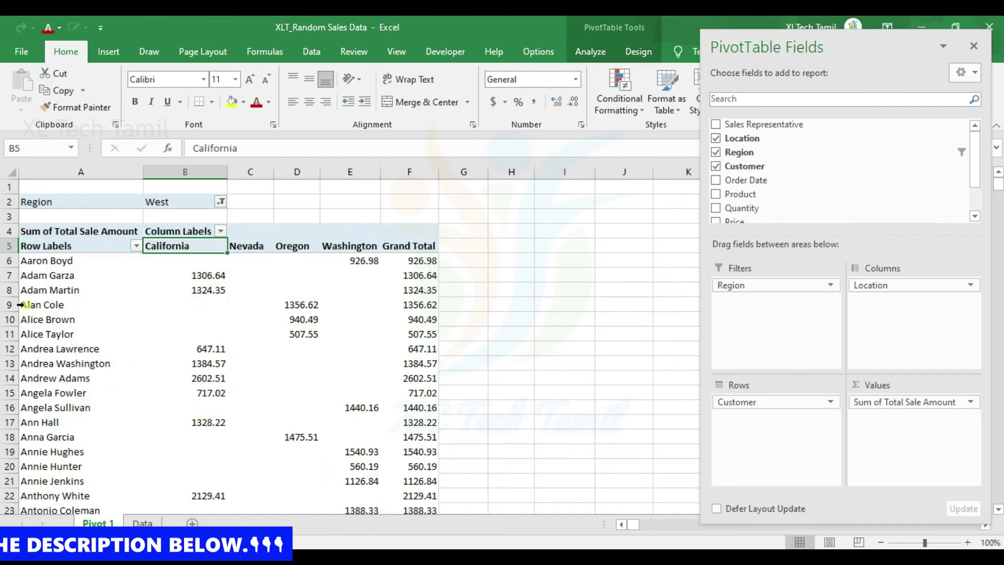